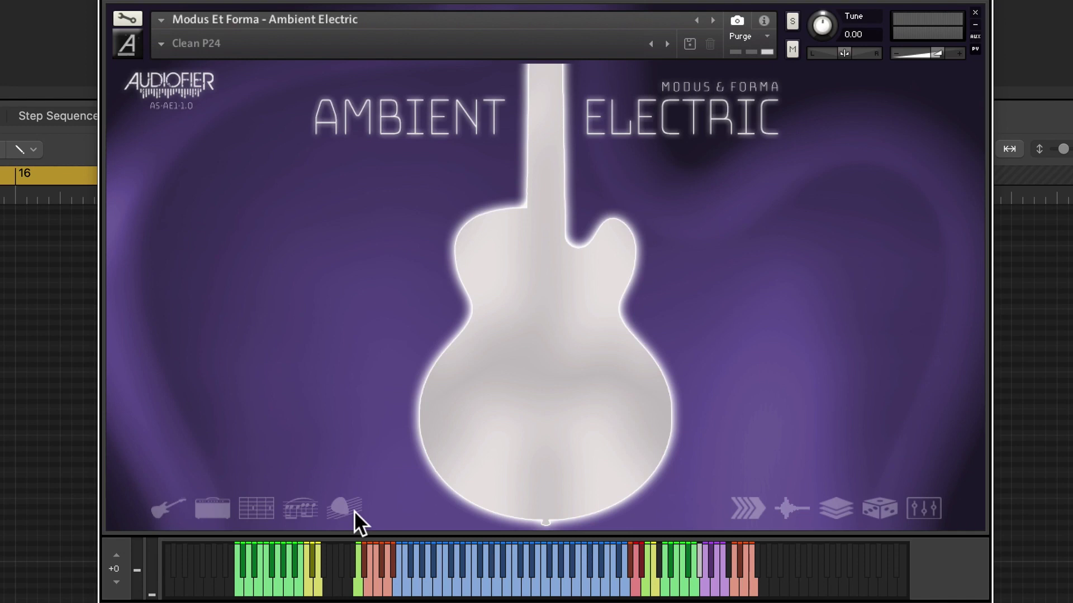
Open the Rhythmics page and audition a blue chord-zone key and the red, yellow and green trigger keys above it.
click(344, 508)
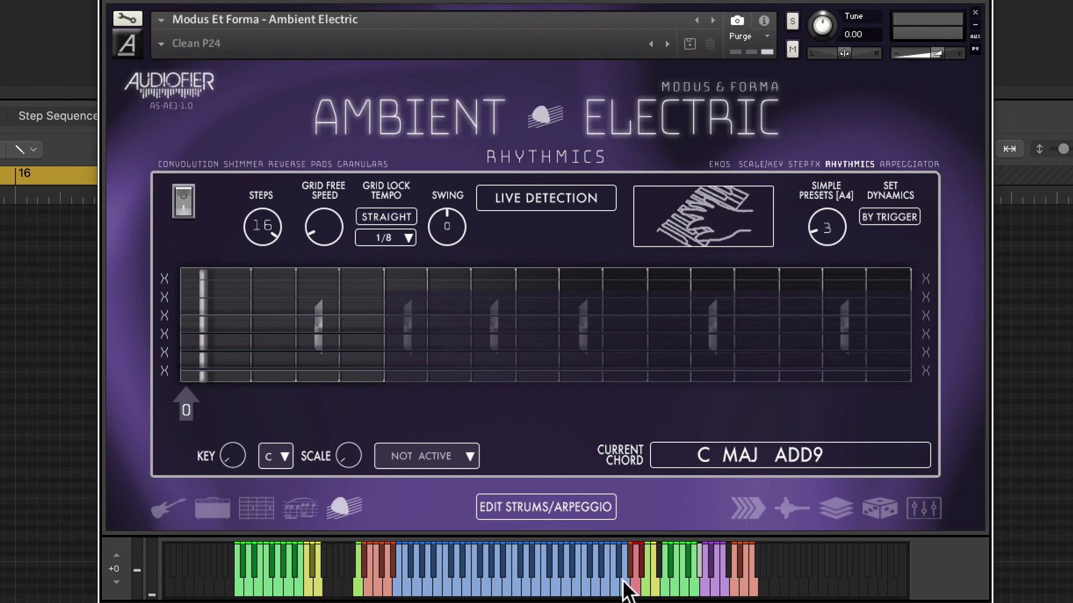
click(539, 591)
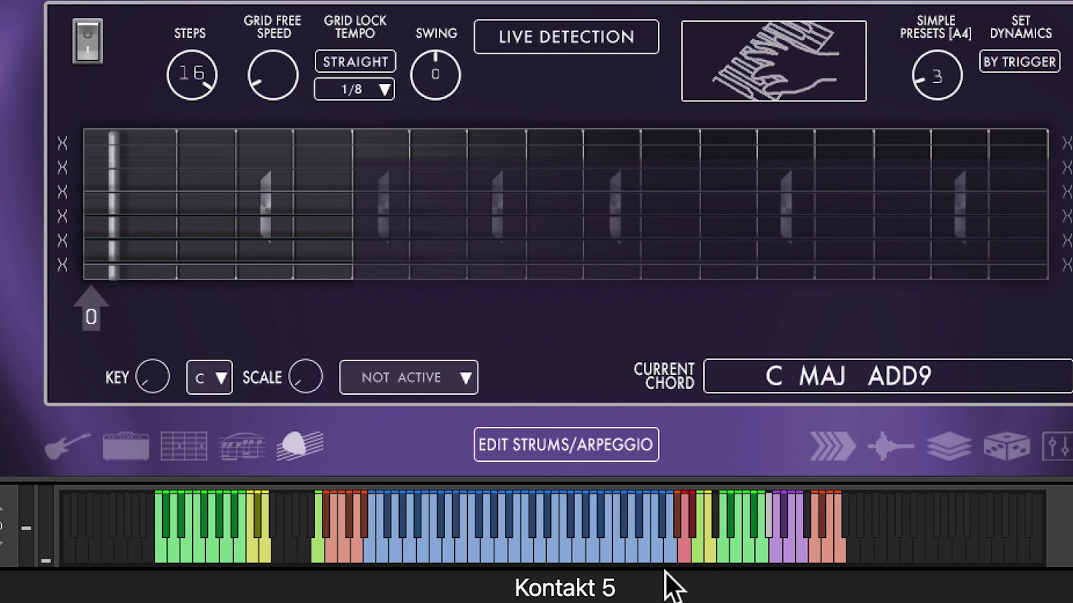
click(712, 552)
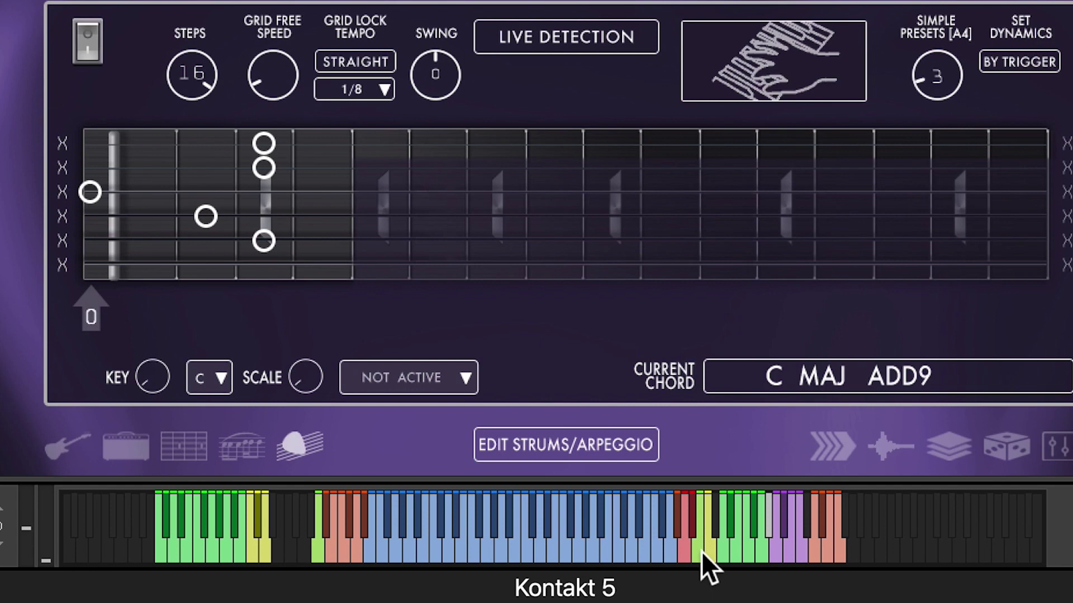
click(701, 552)
click(698, 536)
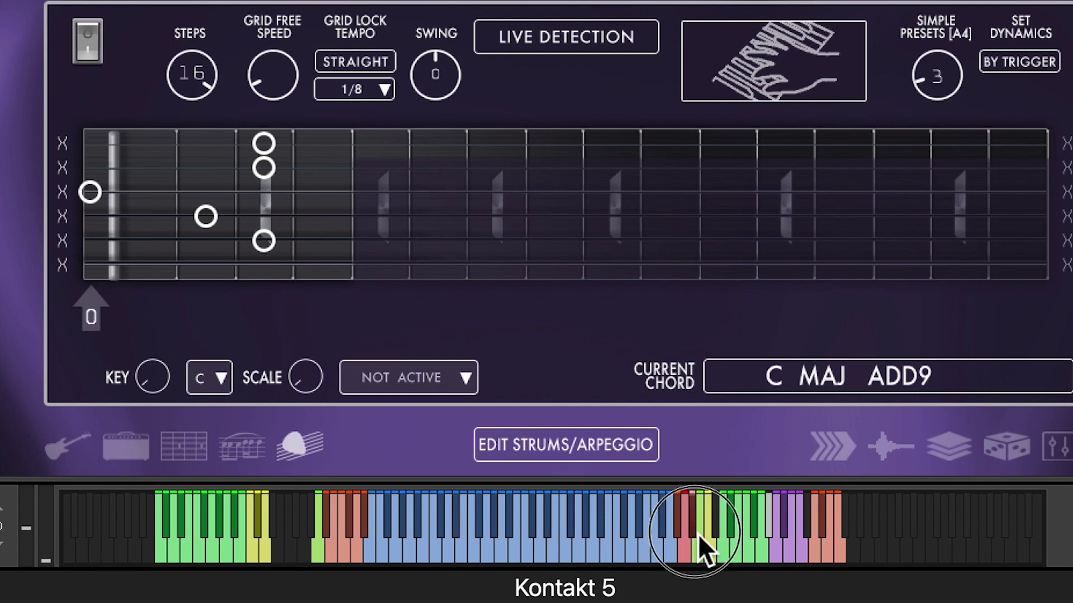
click(688, 551)
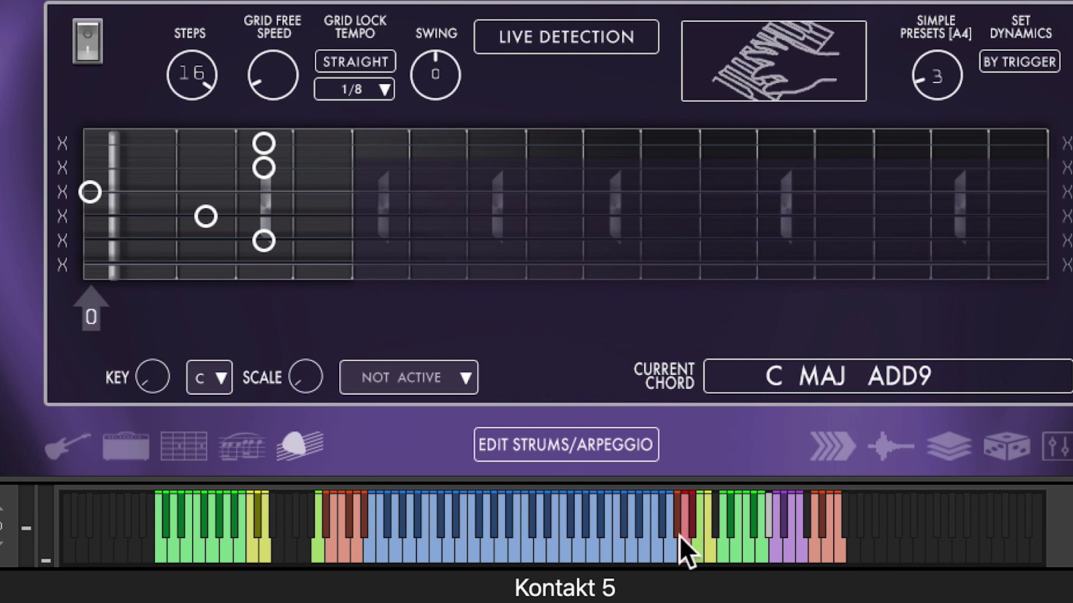
click(680, 534)
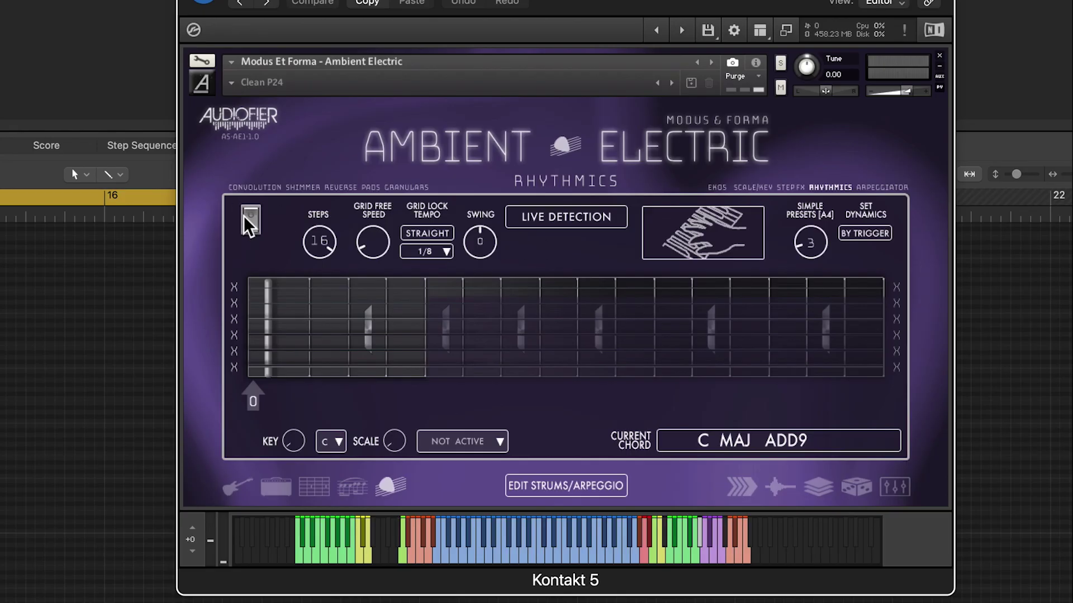
Switch the Rhythmics engine off, try the upper yellow key in normal mode, and switch the engine back on.
click(87, 42)
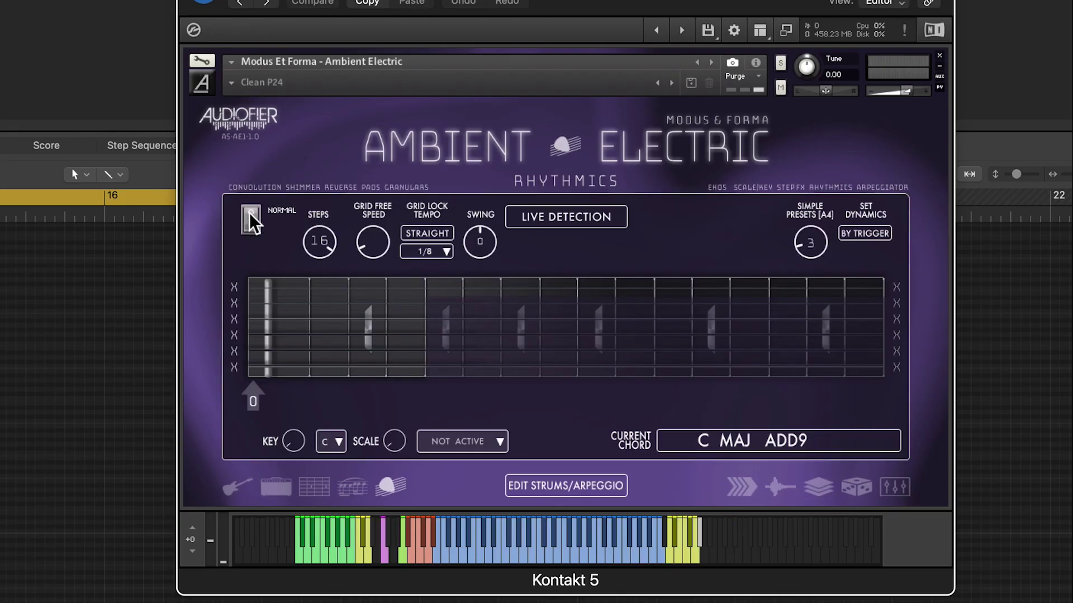
click(688, 556)
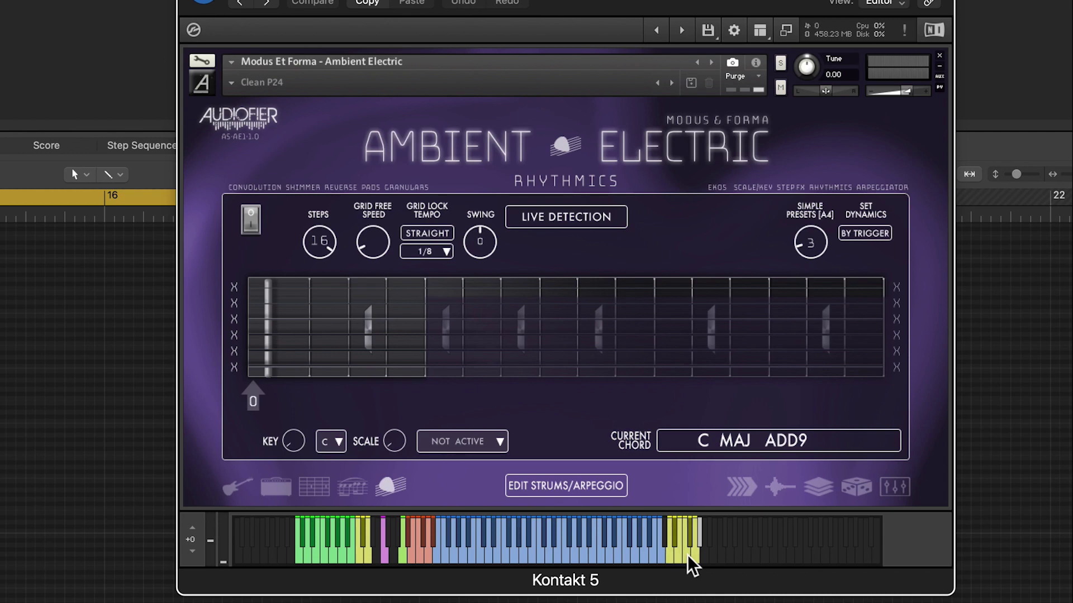
click(254, 226)
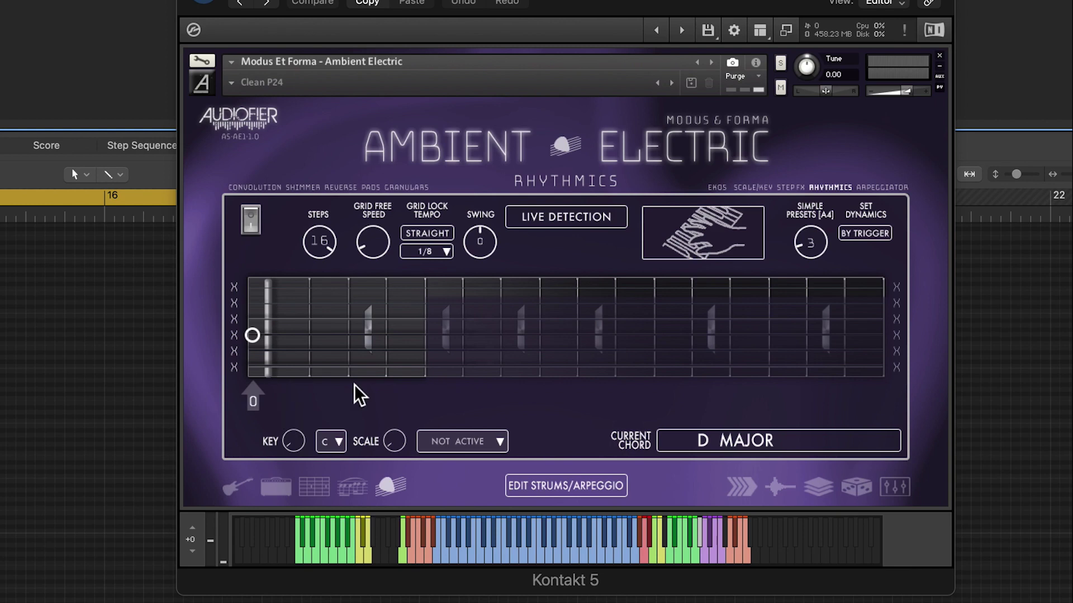
Shift the hand-position marker from the open position up the fretboard.
click(256, 401)
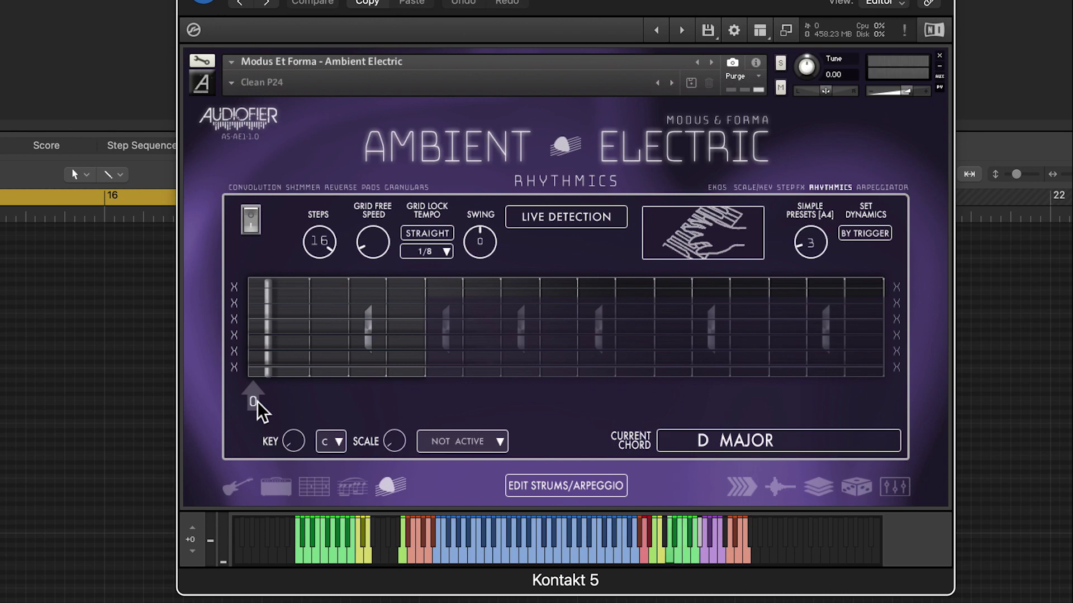
click(255, 400)
mouse_move(255, 400)
mouse_down()
mouse_move(542, 390)
mouse_move(520, 385)
mouse_up()
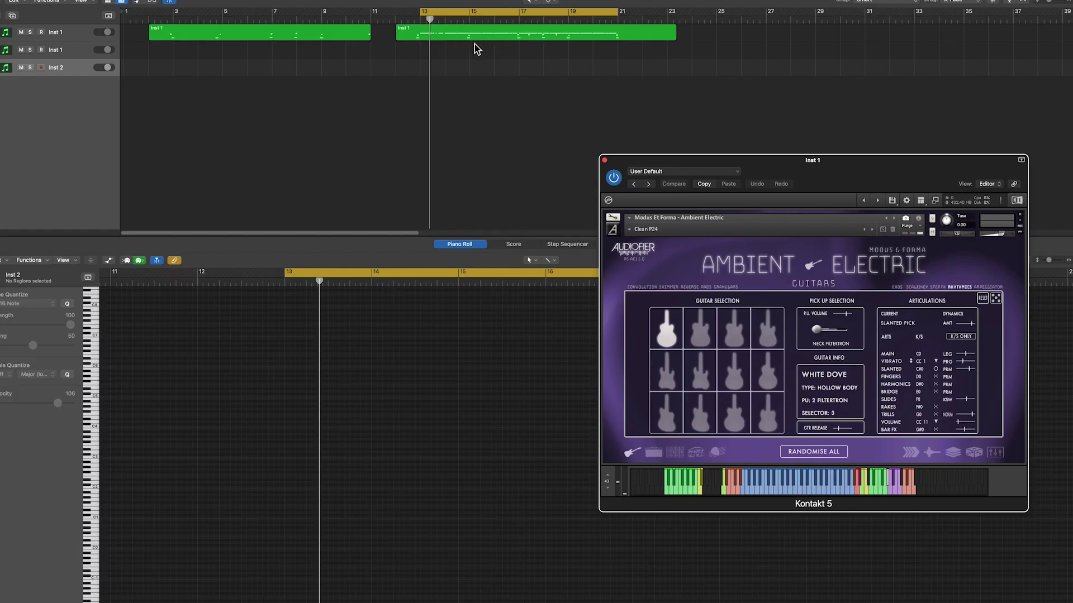
Show the notes of the second Inst 1 region, move the instrument window clear of them and open its Rhythmics page.
click(476, 47)
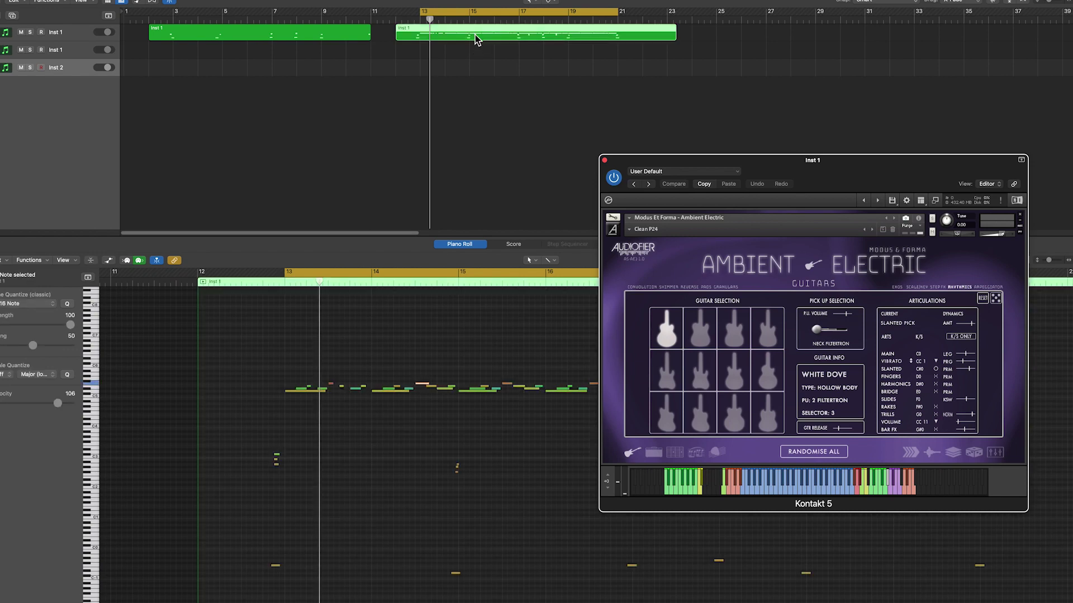
drag(877, 172, 913, 25)
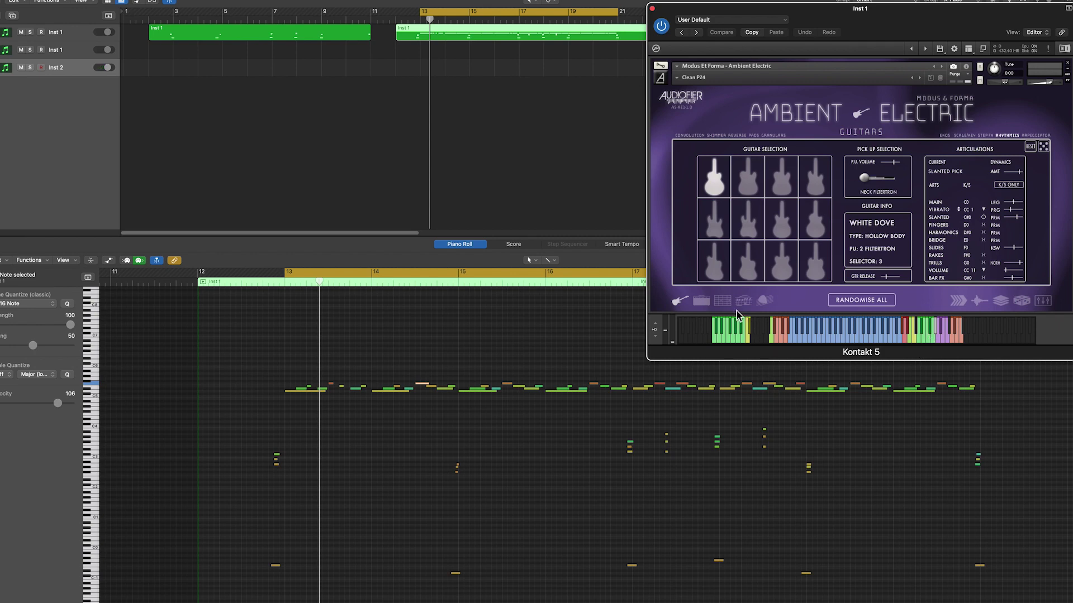
click(764, 303)
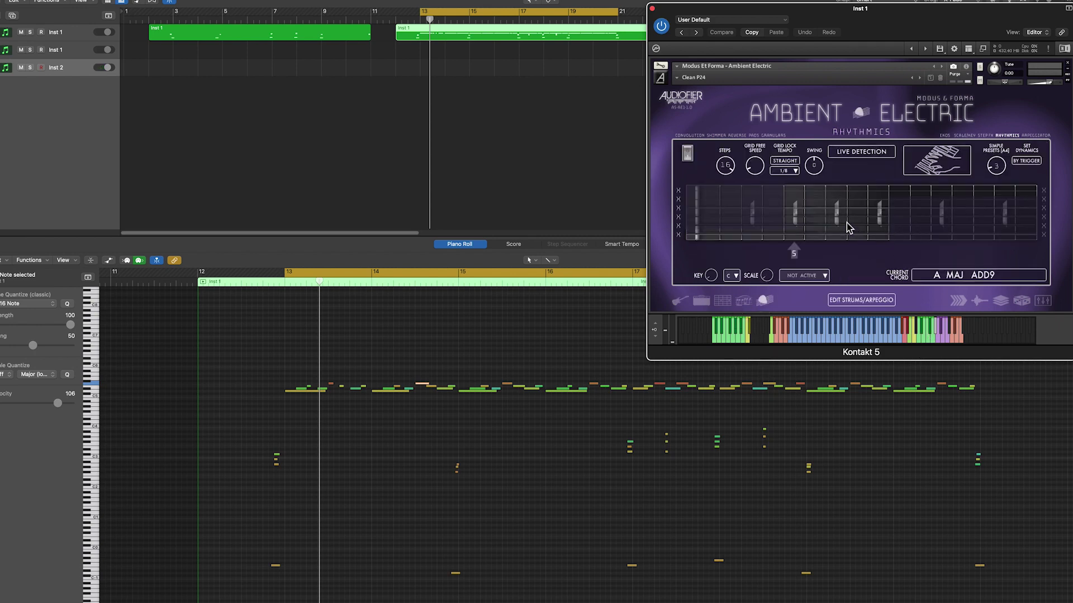
Select each low position note in the region in turn, finishing back on the one before bar 13.
click(276, 566)
click(456, 575)
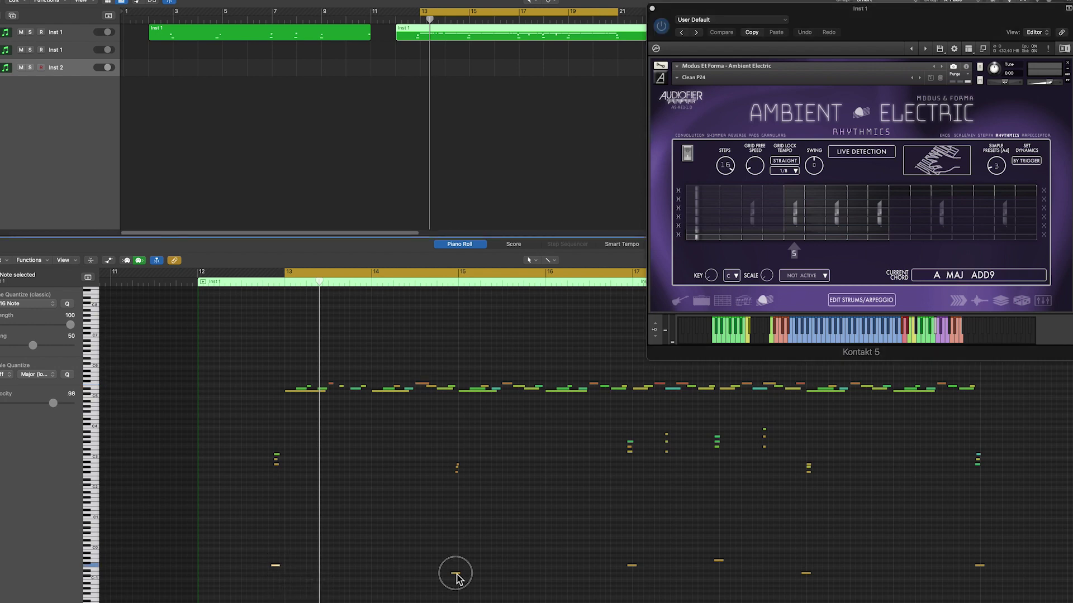
click(631, 567)
click(719, 561)
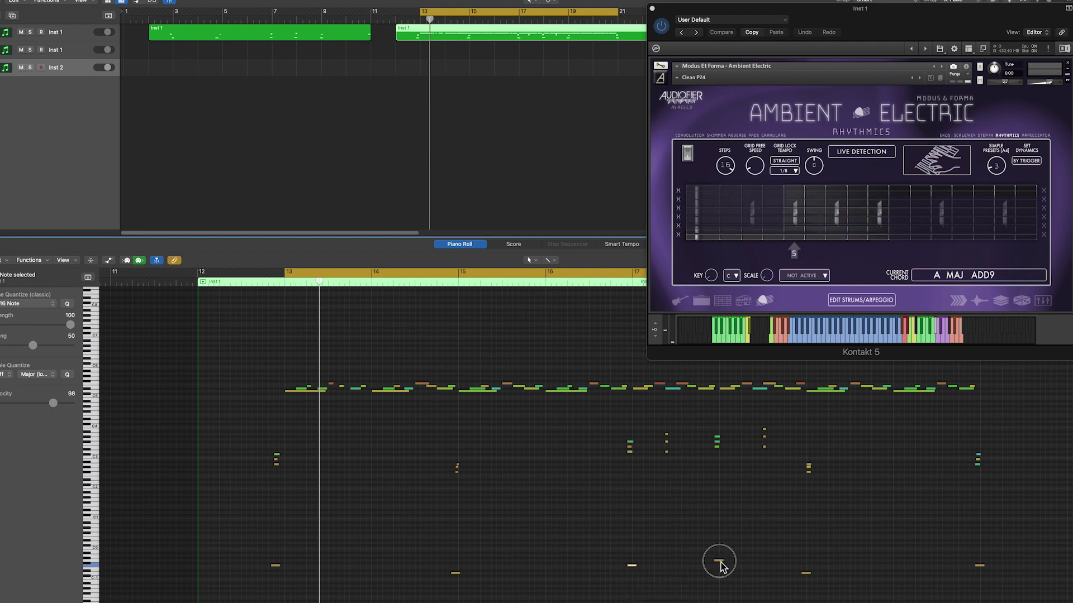
click(805, 574)
click(980, 566)
click(276, 565)
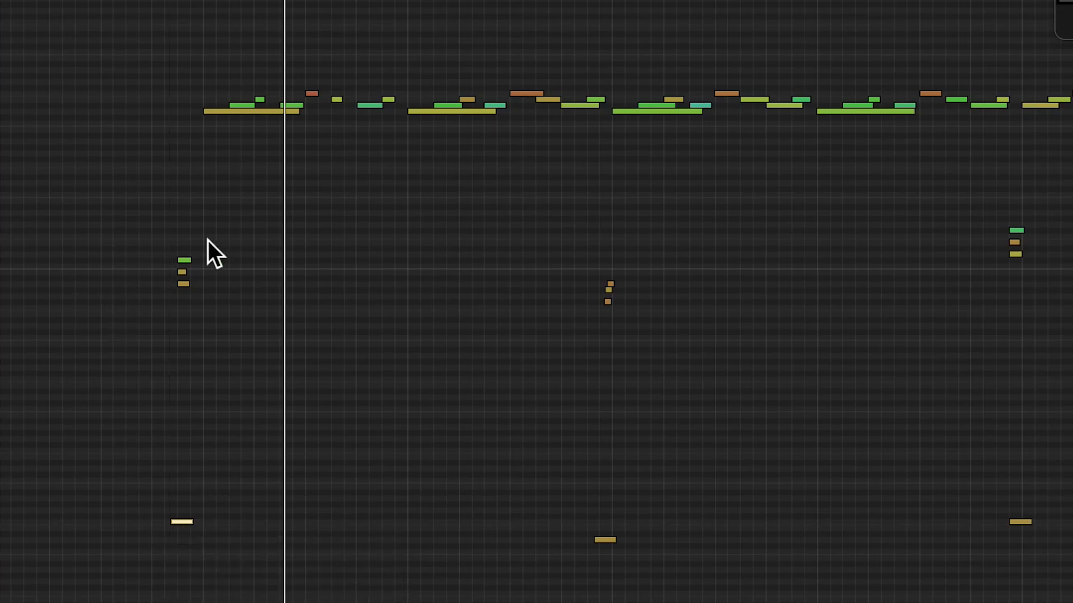
Select the three-note chord before bar 13 and examine it and the chord before bar 15 up close.
drag(149, 221, 214, 349)
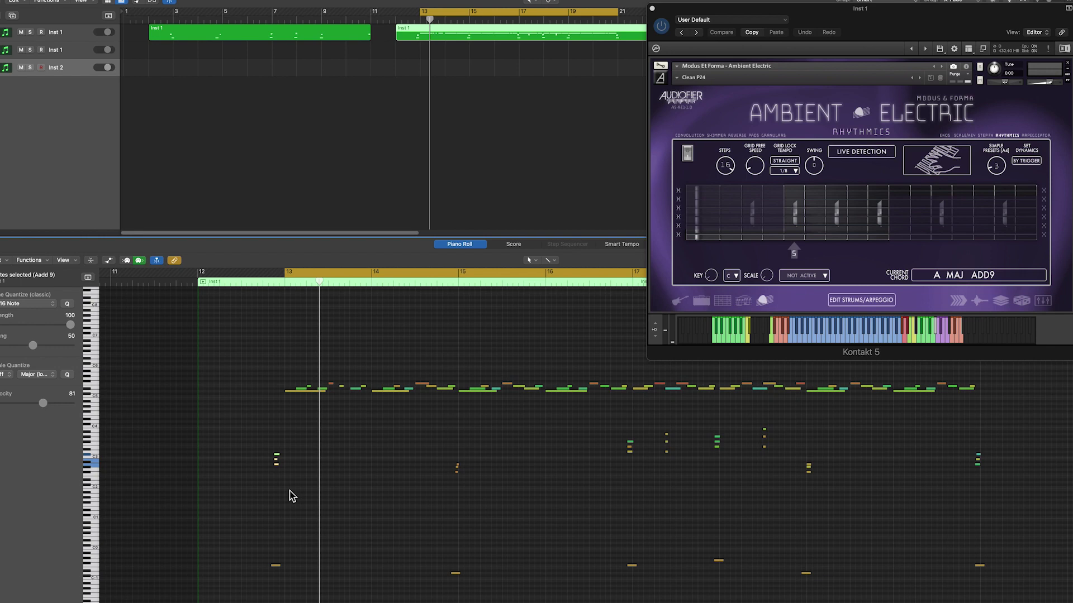
key(super+Right)
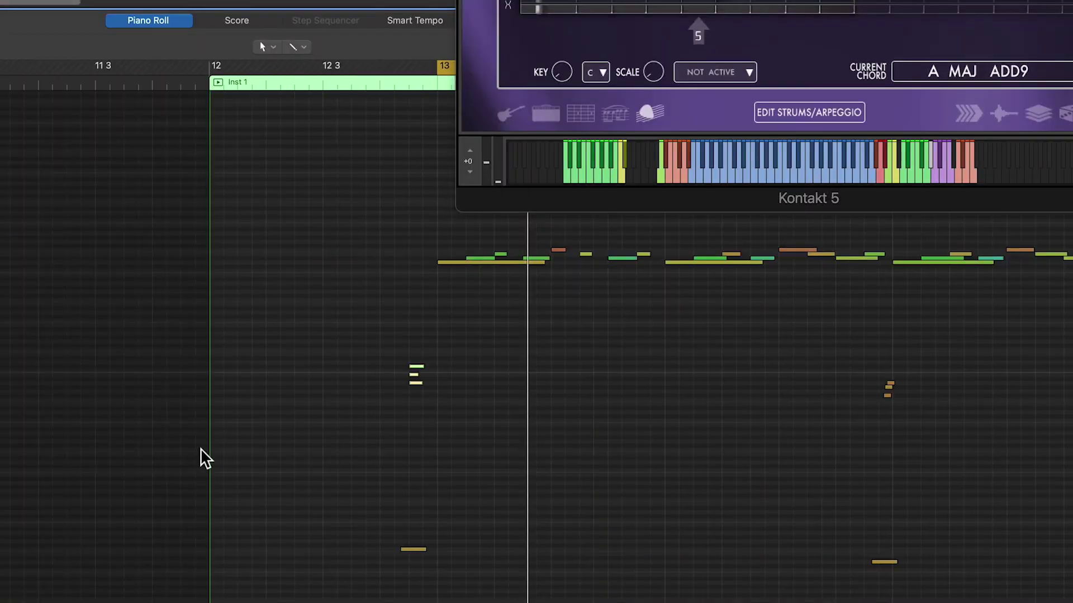
scroll(492, 515, right, 3)
click(737, 424)
key(super+Right)
scroll(749, 424, right, 5)
scroll(718, 400, right, 5)
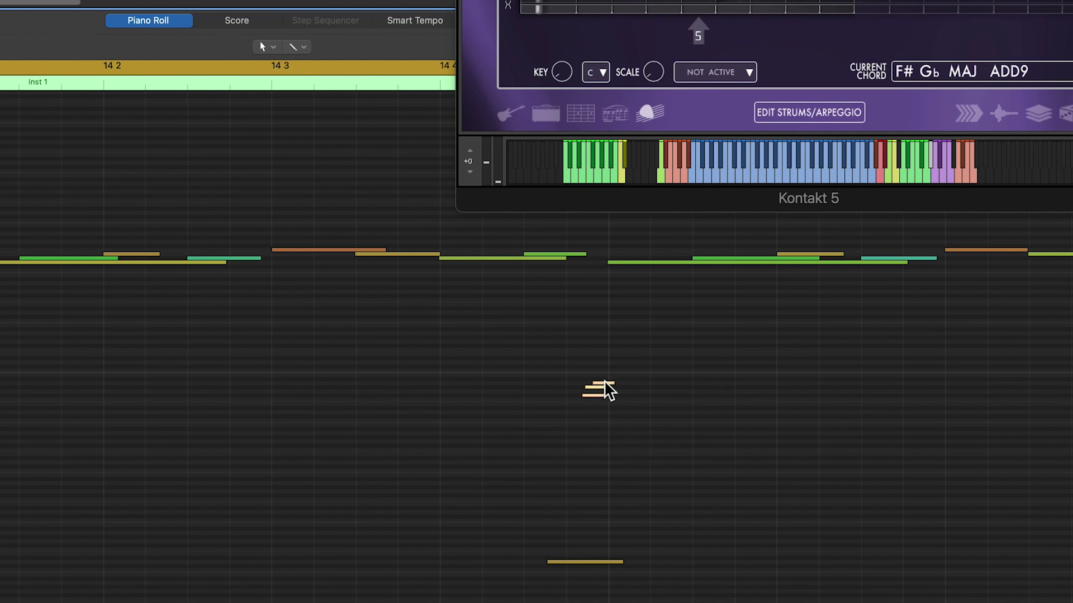
mouse_move(610, 396)
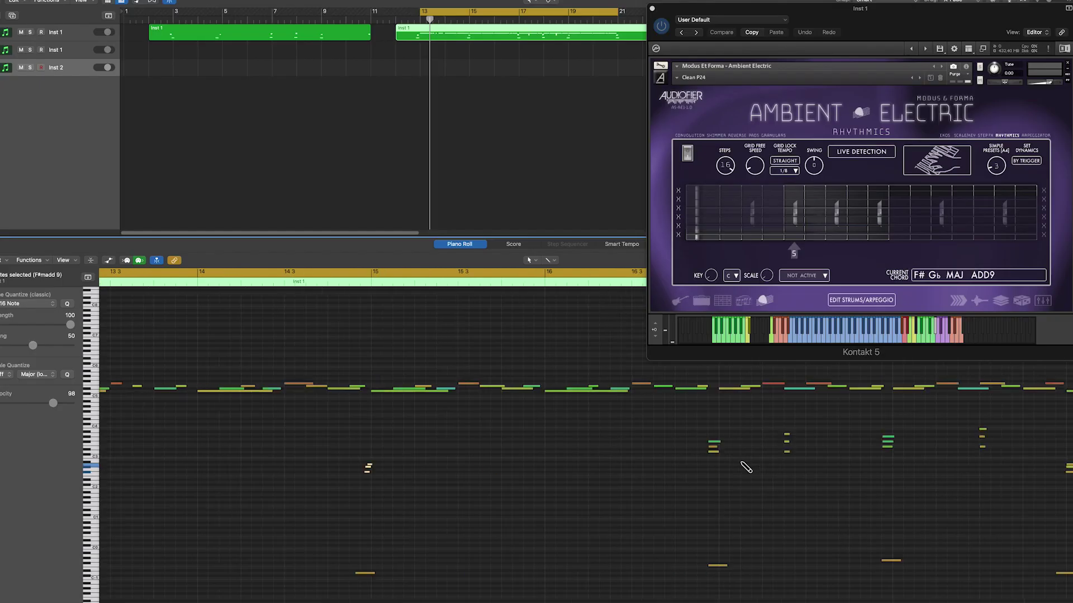
Select the chord before bar 13 with its low position note, the low note alone, and the chord notes alone.
key(super+Left)
key(super+Left)
drag(266, 441, 330, 585)
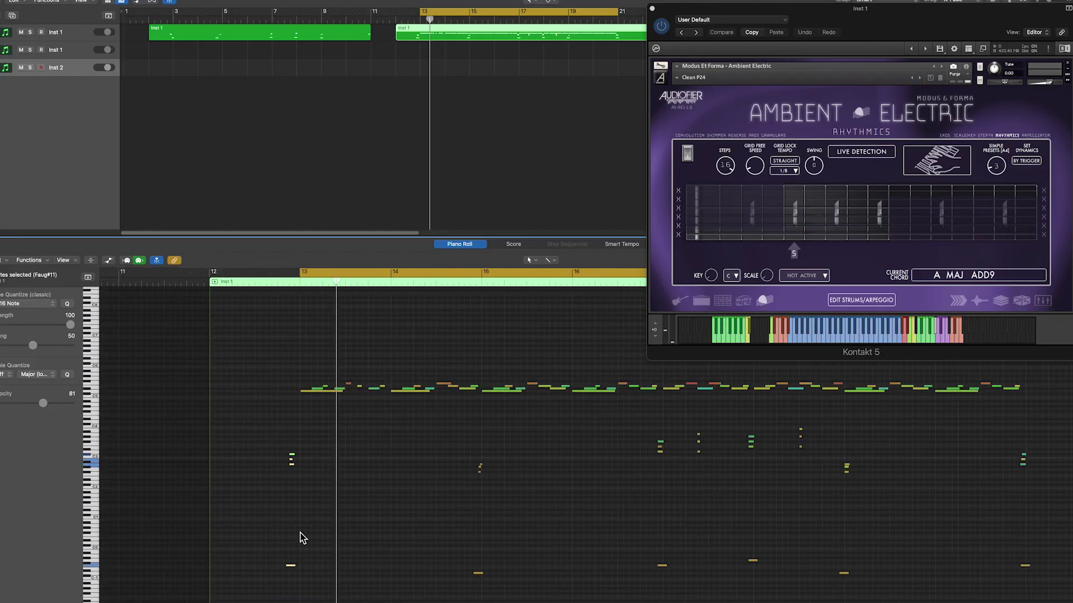
click(291, 565)
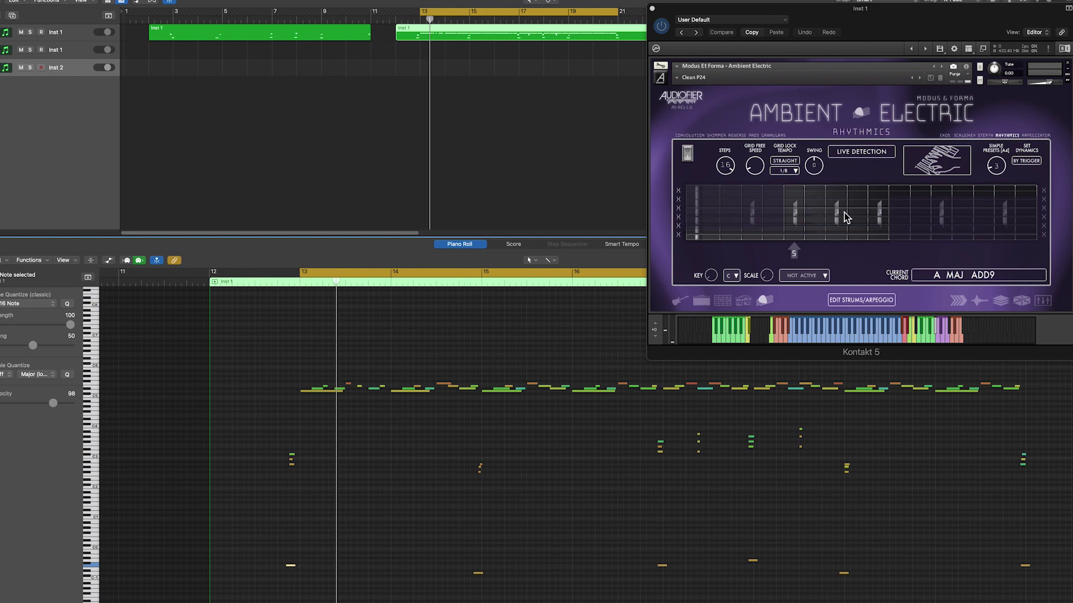
drag(261, 426, 326, 500)
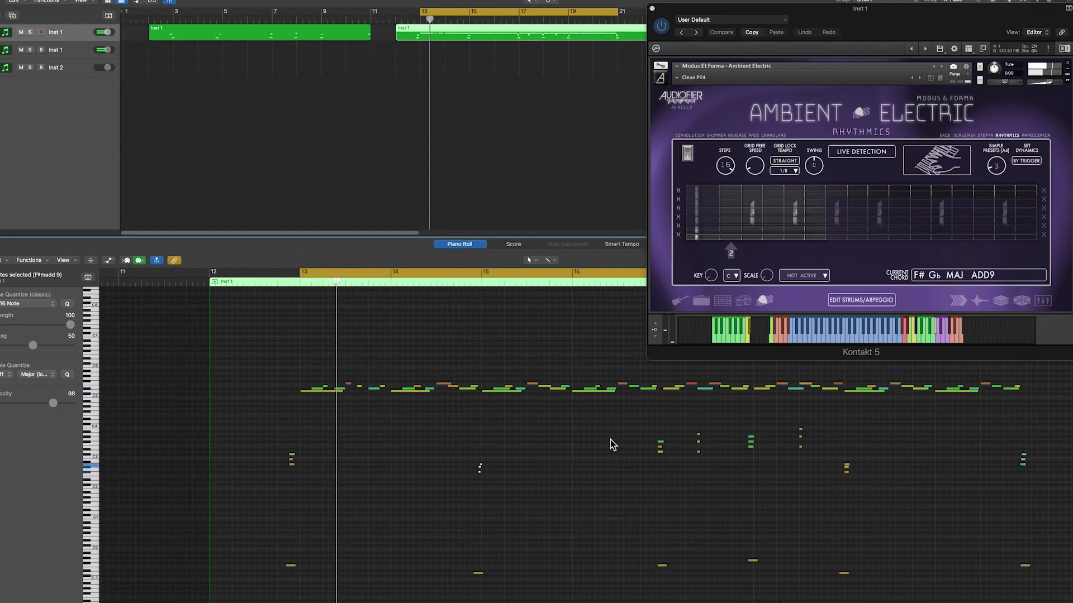
Select the Dadd9 chord before bar 17, the Eadd9 chord before bar 18, and clear the note selection.
drag(610, 420, 682, 494)
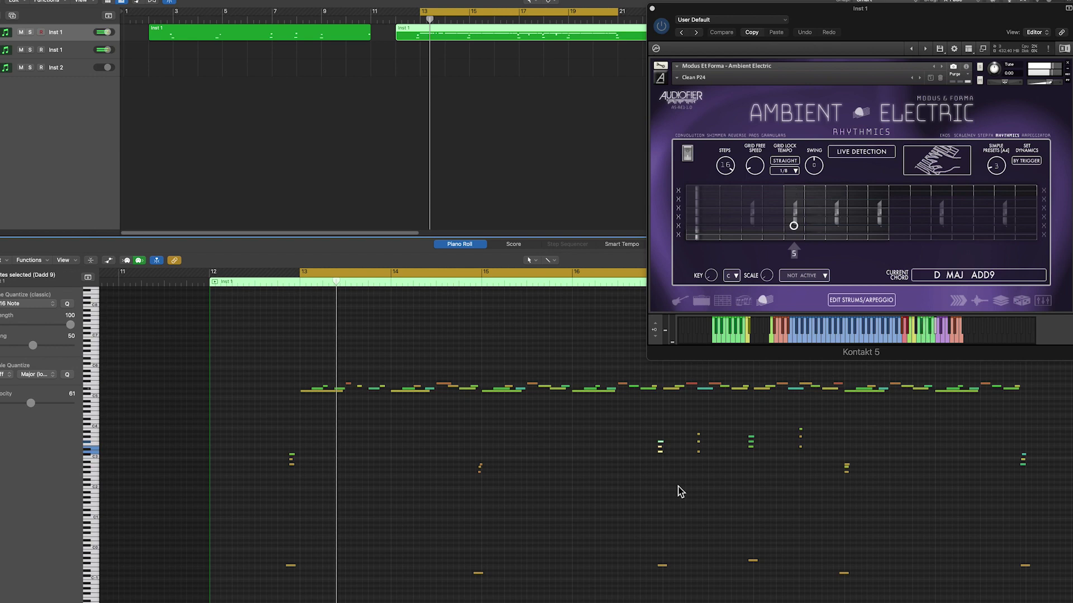
drag(725, 421, 789, 490)
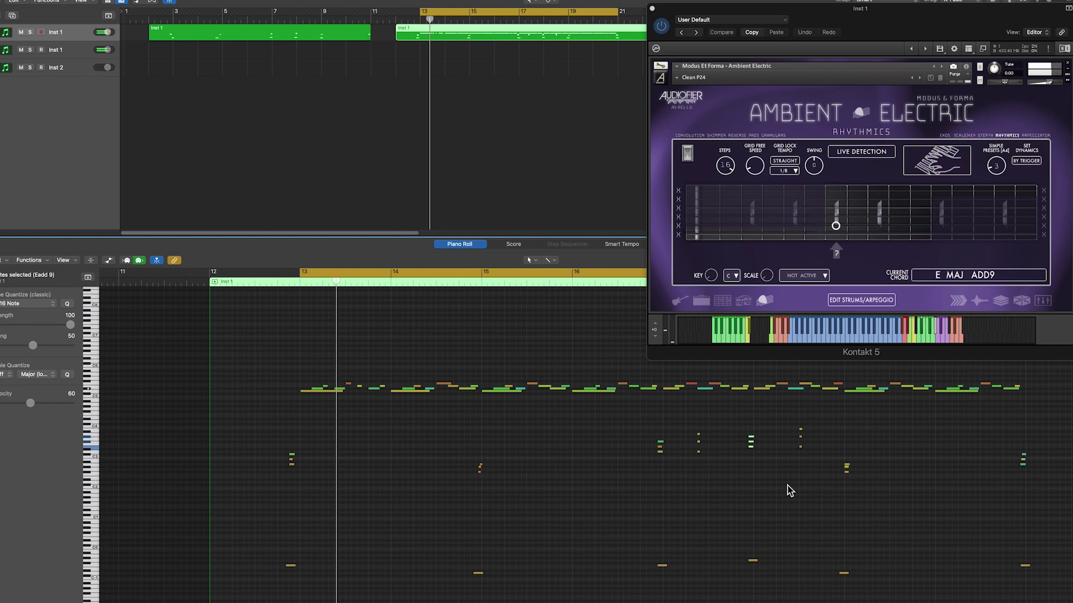
click(788, 490)
Play the second Inst 1 region from about bar 12 and stop playback.
scroll(614, 391, right, 2)
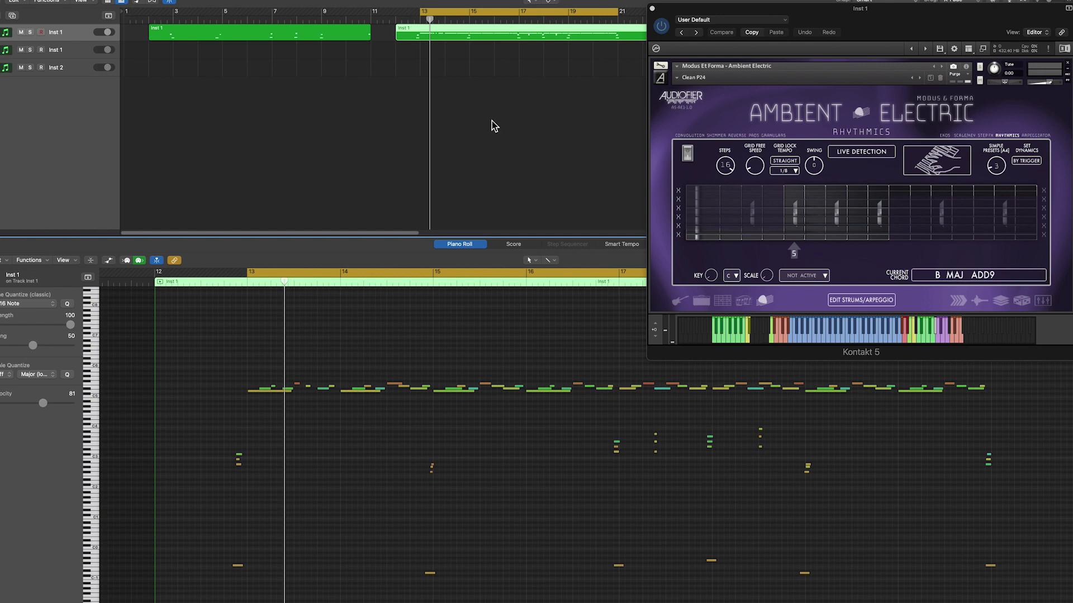
scroll(494, 125, right, 3)
click(304, 20)
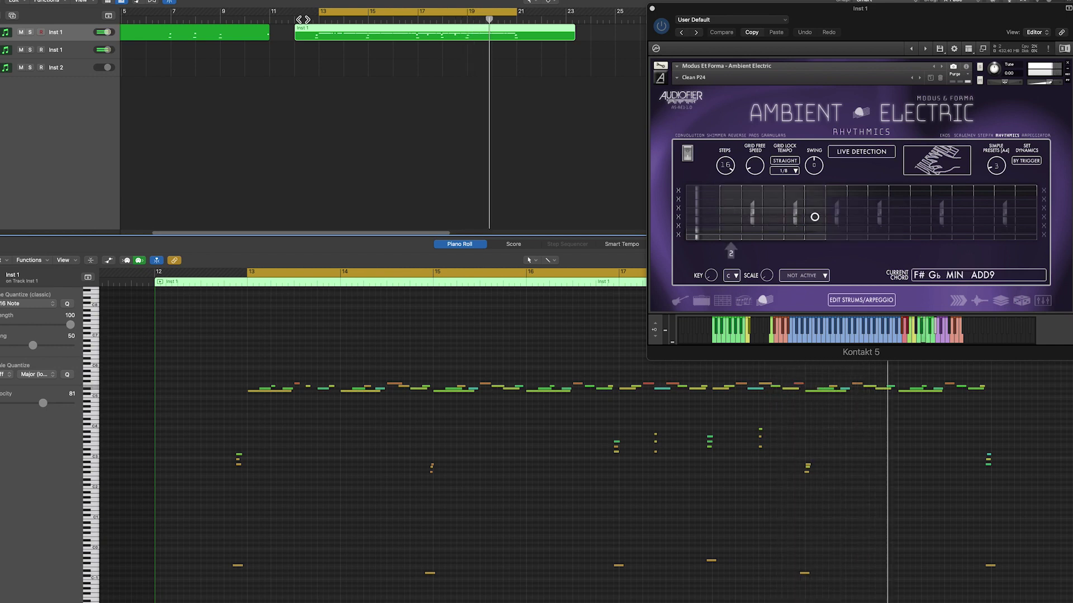
key(space)
click(590, 176)
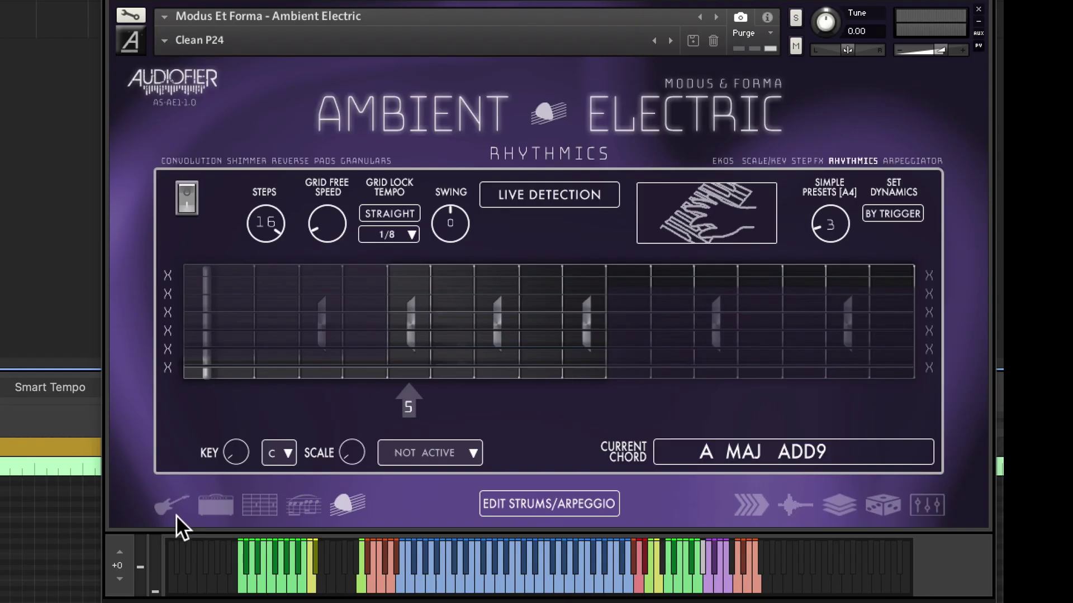
Look through the instrument's Guitars page and its neighbouring pages, and return to the Rhythmics page.
click(682, 304)
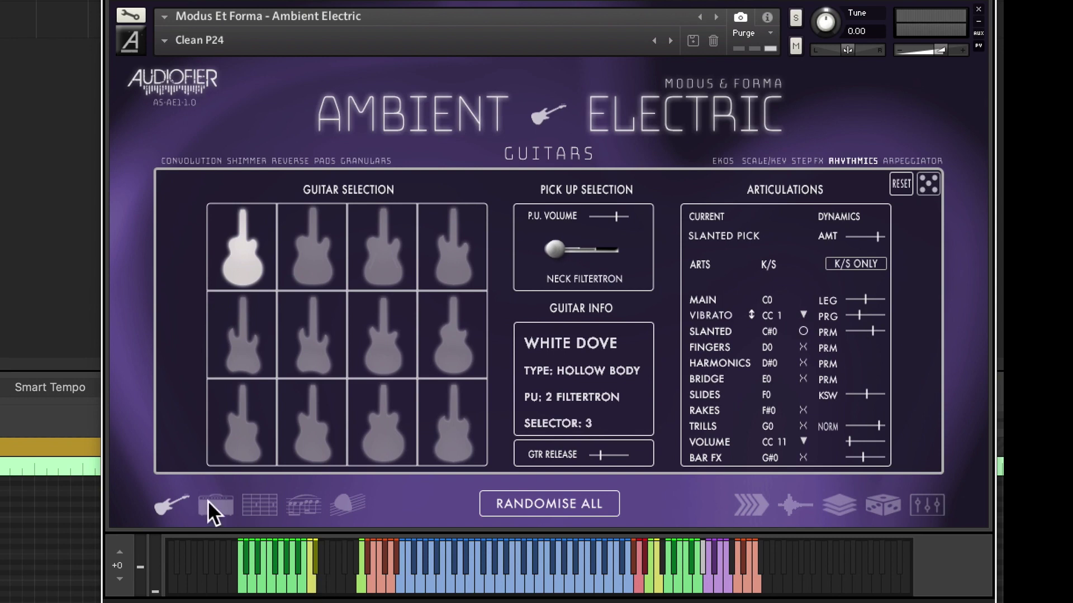
click(299, 510)
click(160, 514)
click(347, 505)
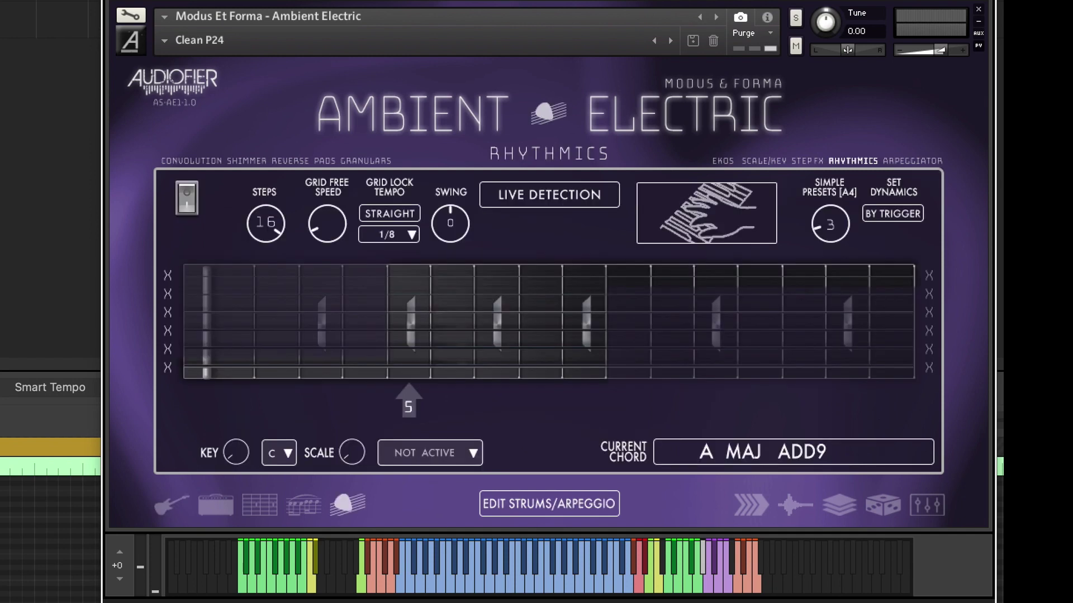